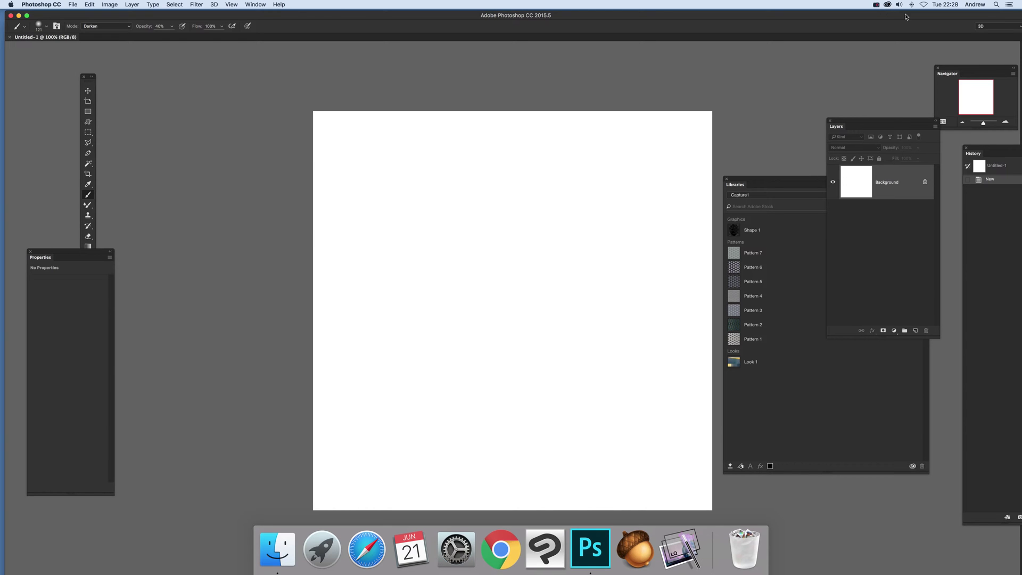
Bring the Capture1 library panel to the front and move it left over the canvas.
click(746, 183)
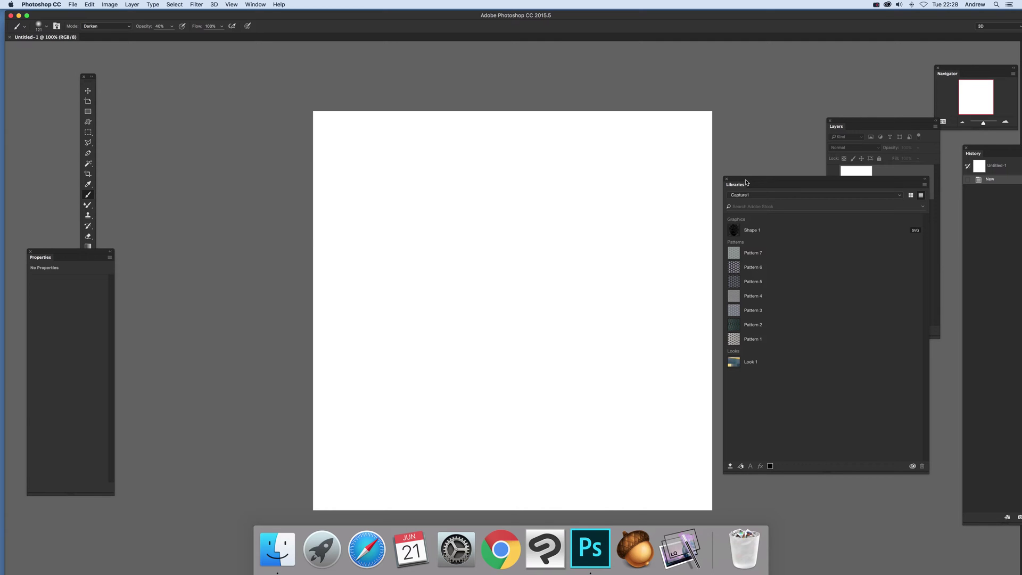
drag(747, 182, 725, 174)
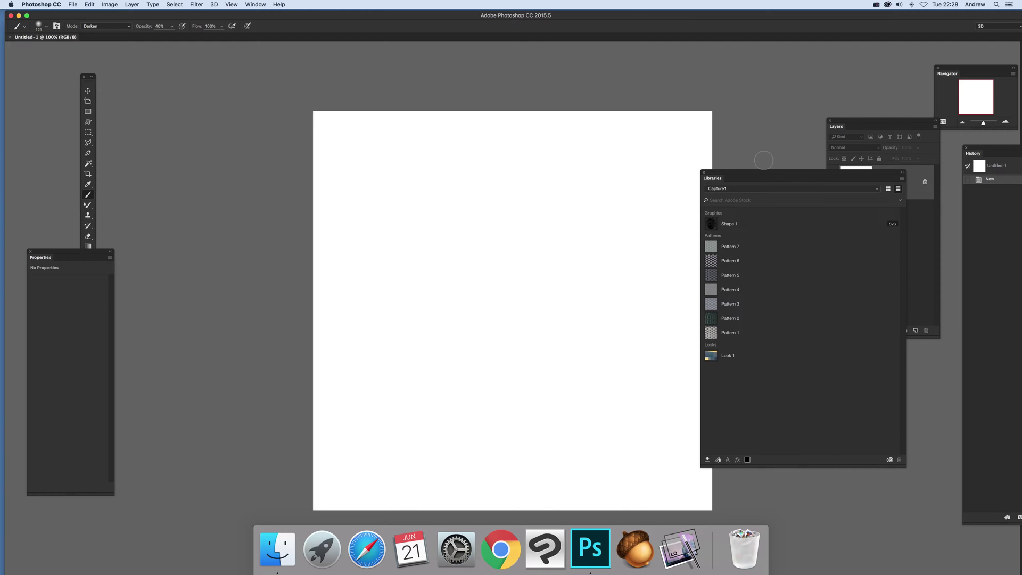
drag(752, 173, 637, 173)
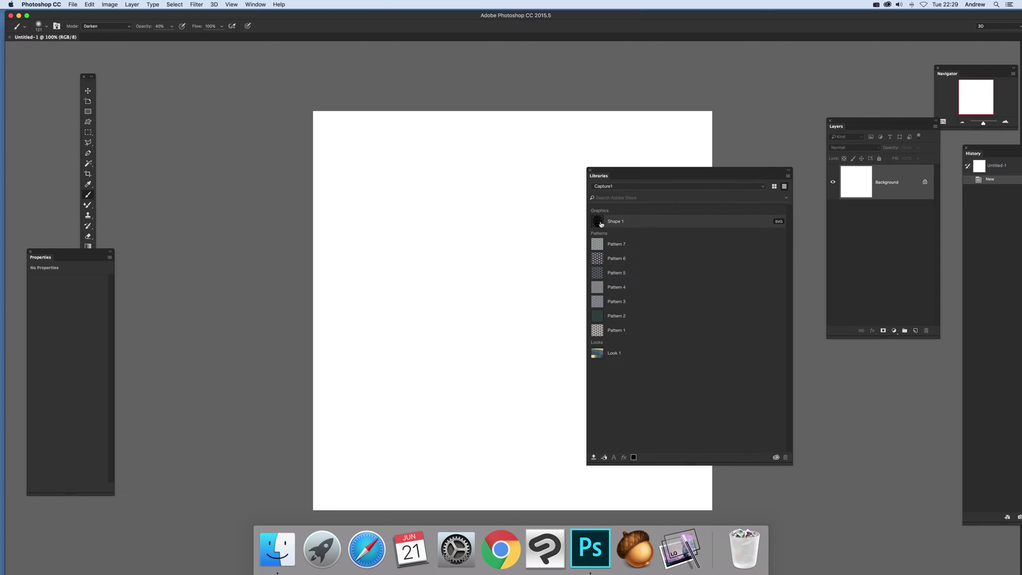
drag(601, 225, 458, 226)
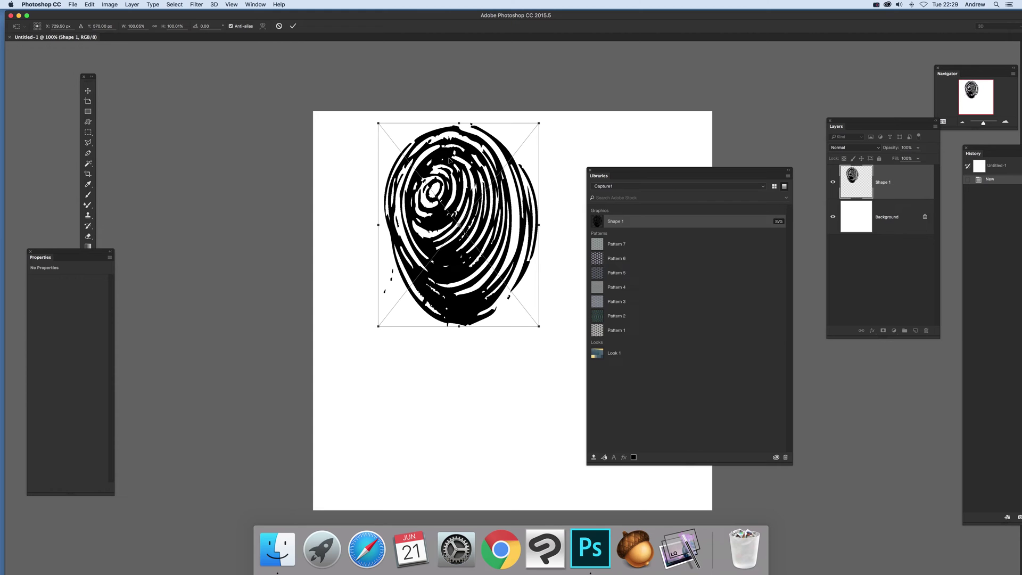
drag(540, 326, 815, 516)
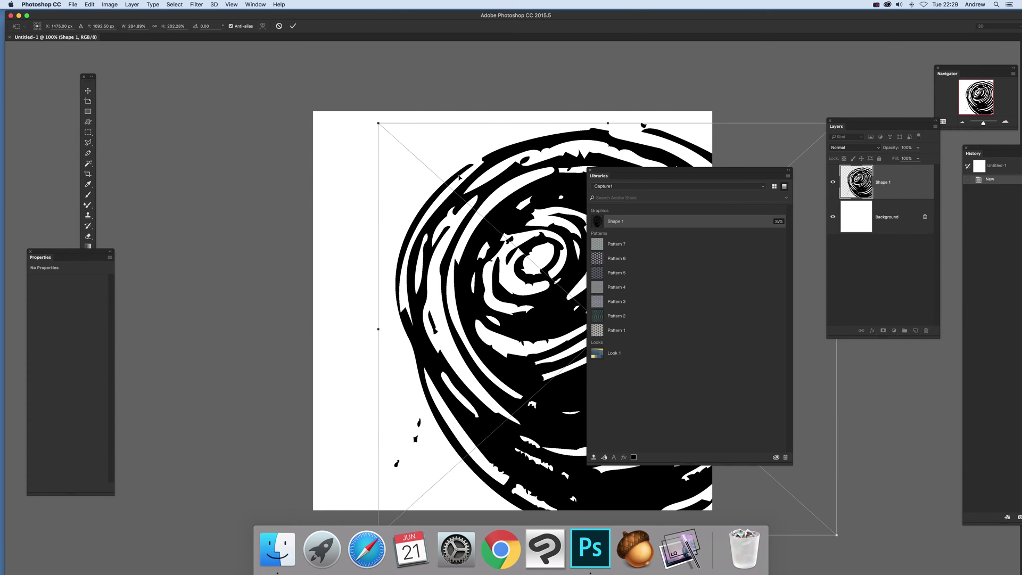
drag(460, 177, 357, 129)
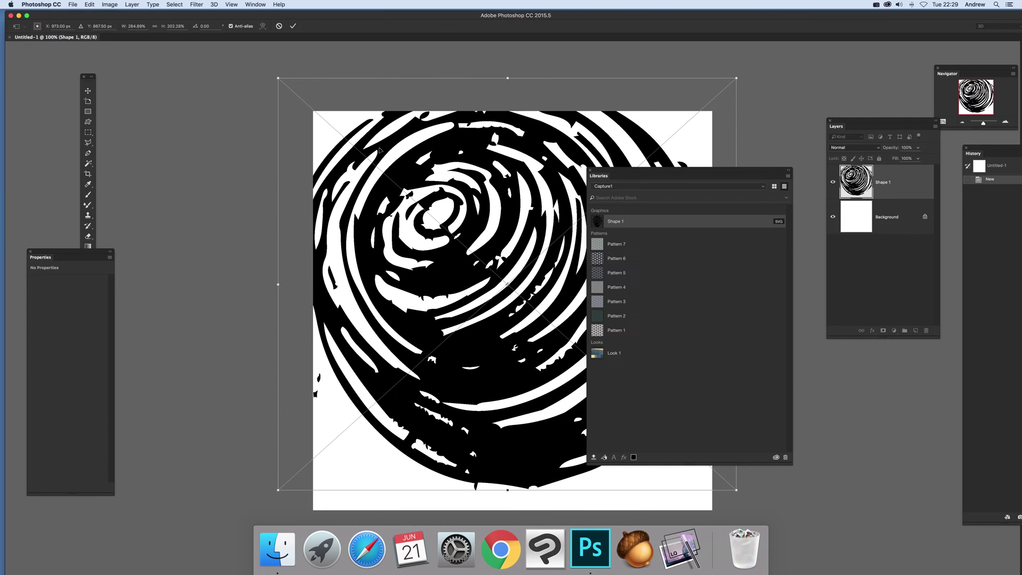
key(Return)
key(b)
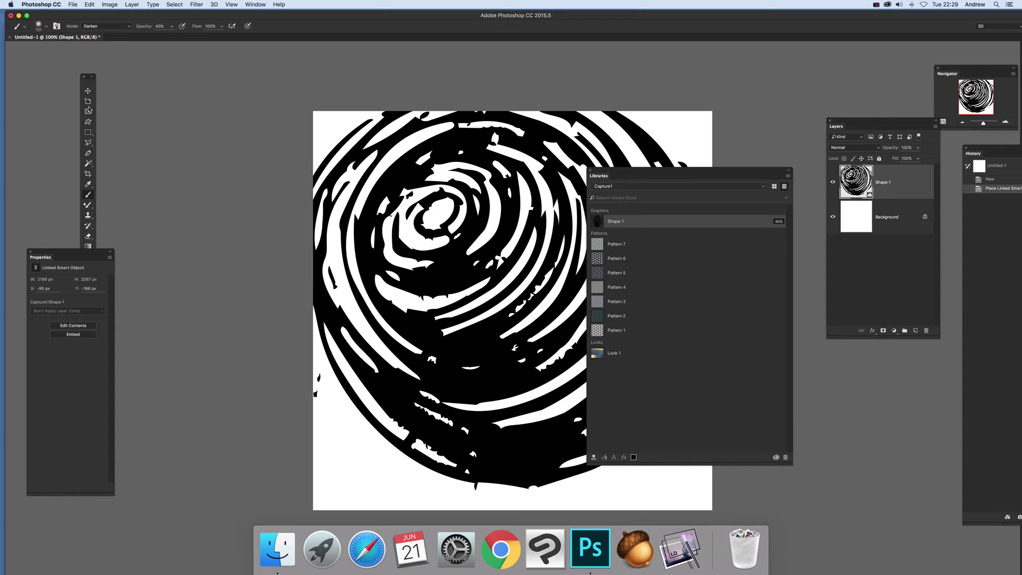
key(v)
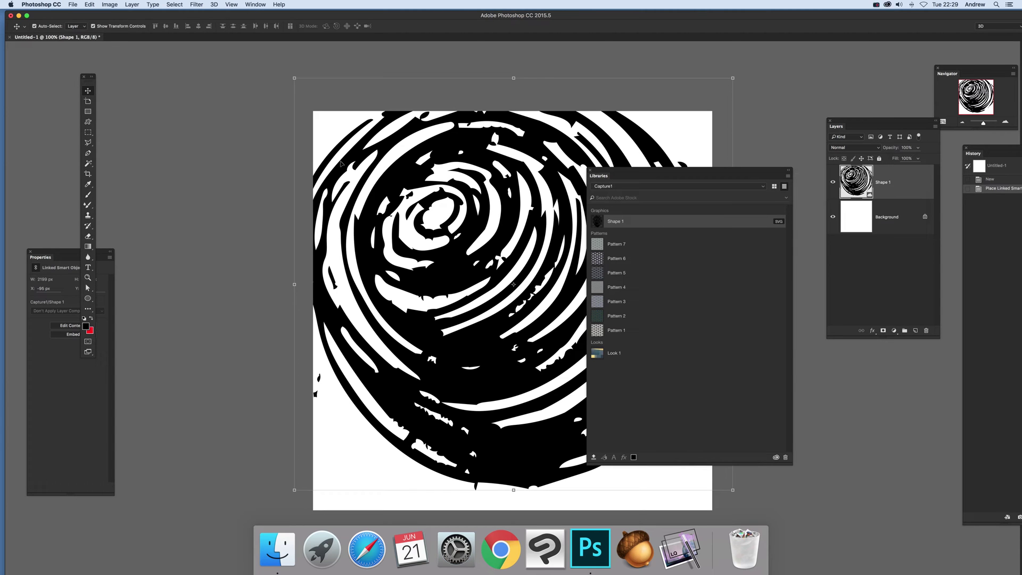
key(BackSpace)
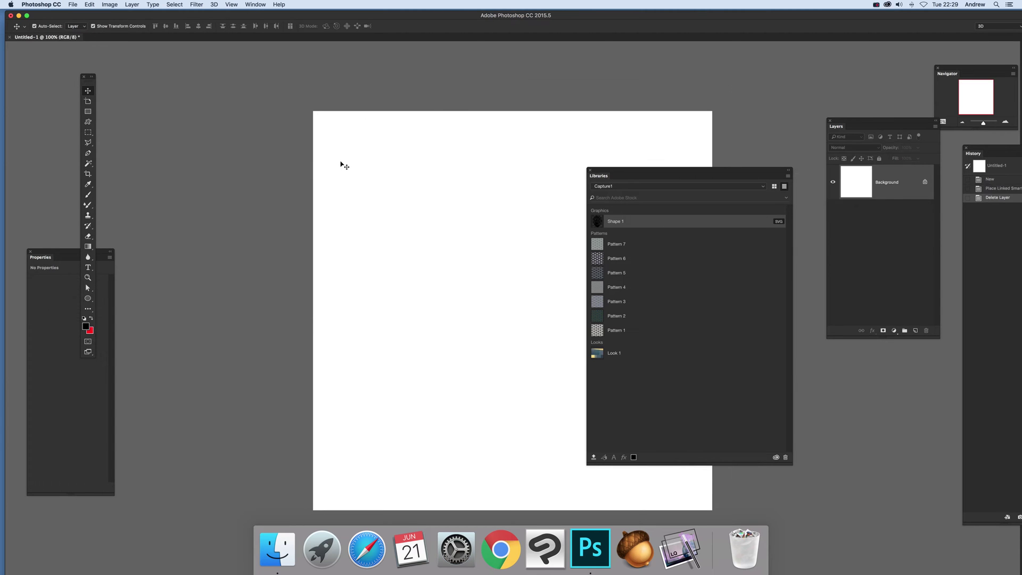
Add a Pattern 6 fill at scale 100, dragging the tiles until one flower sits centred.
click(612, 259)
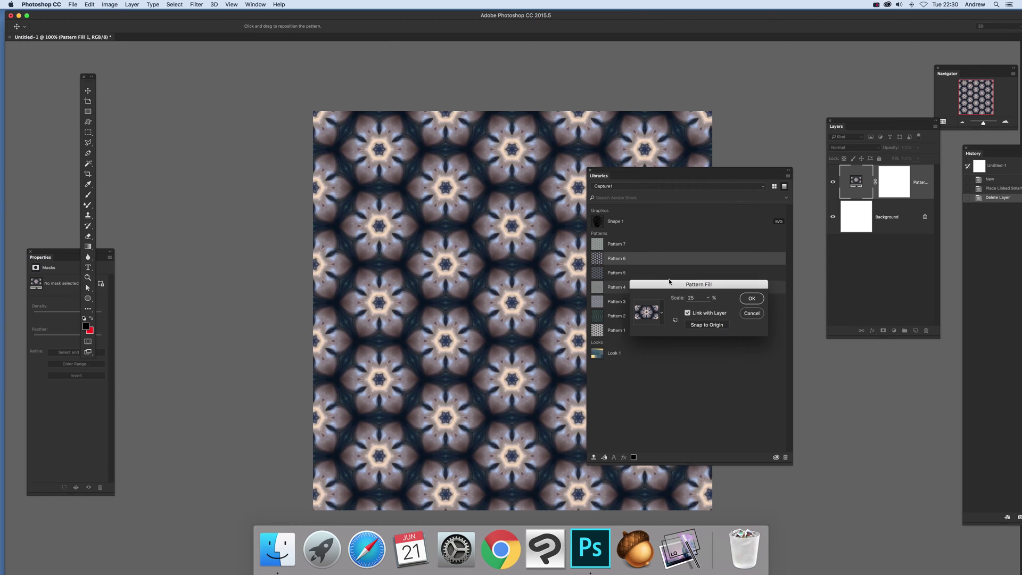
drag(669, 285, 191, 144)
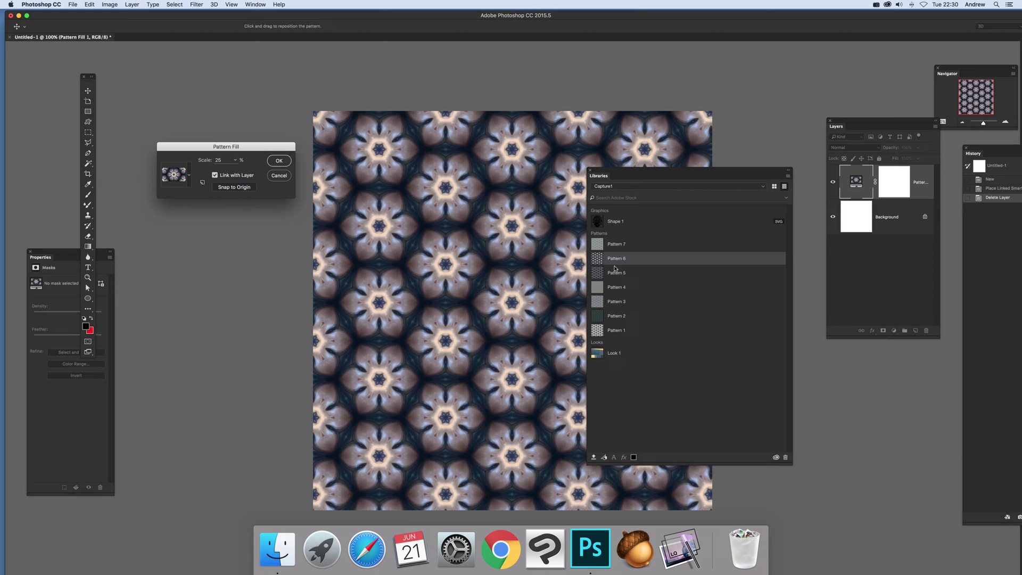
drag(609, 171, 713, 174)
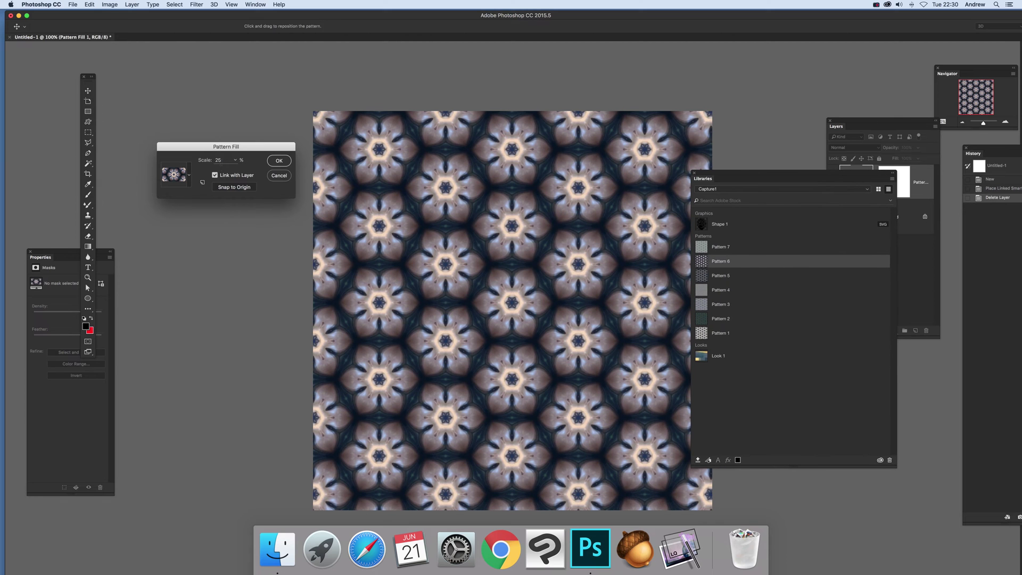
click(207, 160)
text(100)
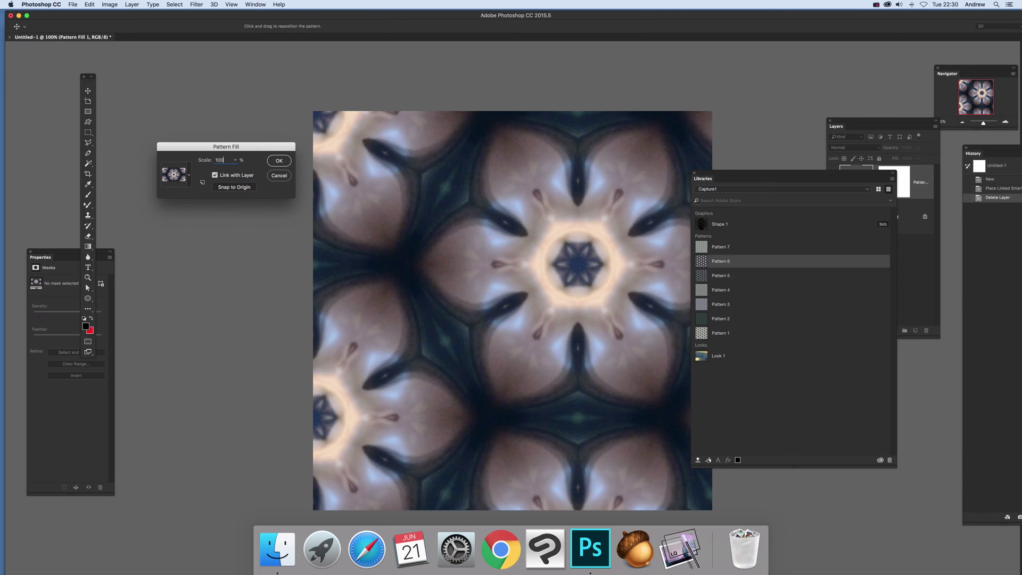
drag(386, 165, 448, 179)
drag(471, 244, 484, 295)
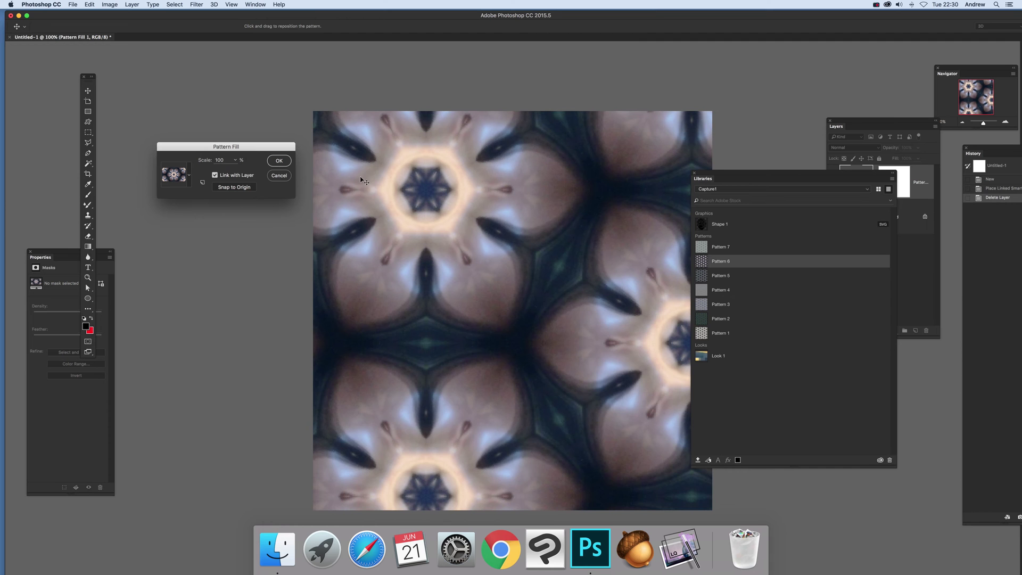
drag(364, 153, 489, 212)
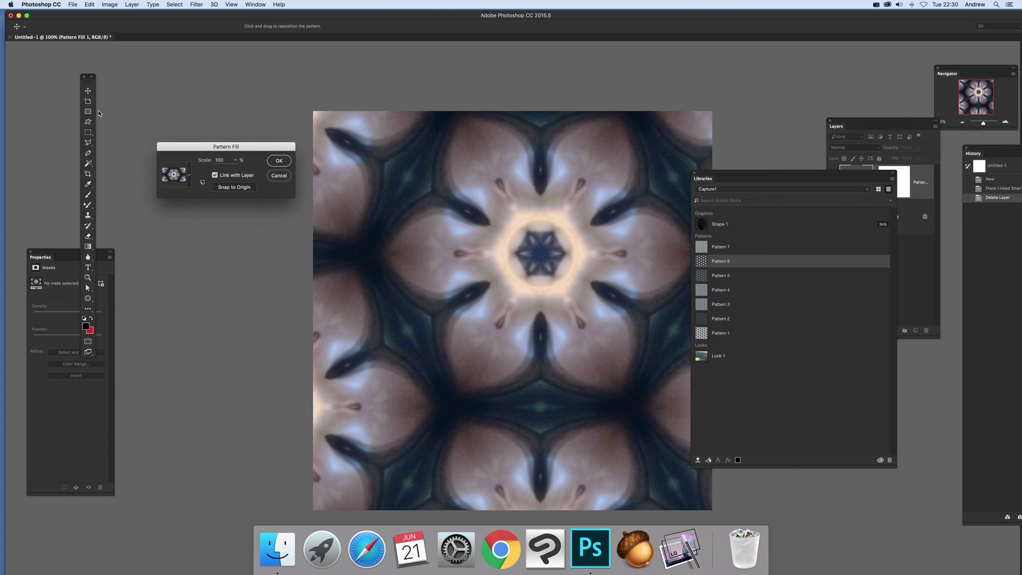
click(277, 161)
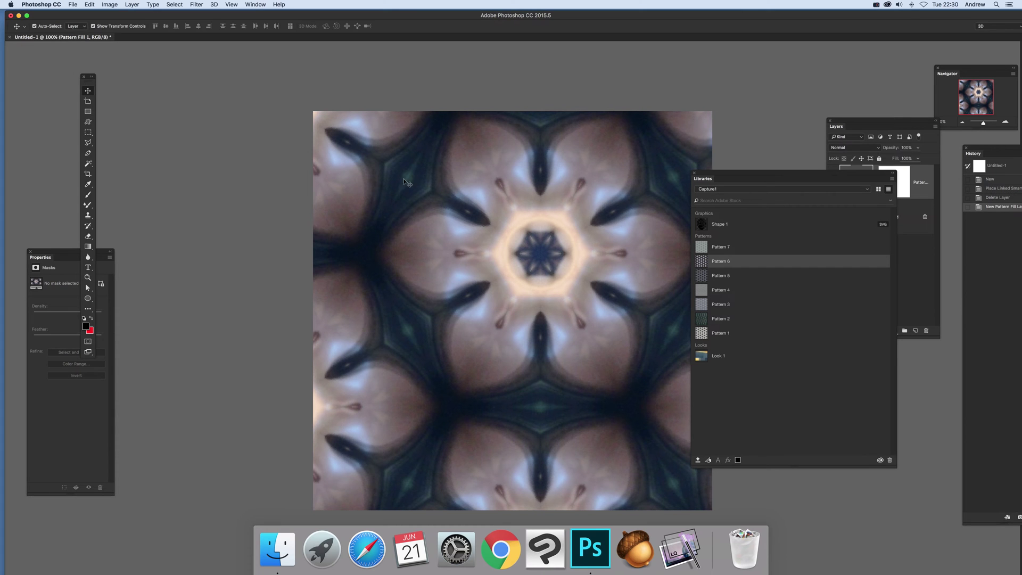
Add Pattern 7 as a fill layer at default scale, blended in Darken mode.
click(726, 247)
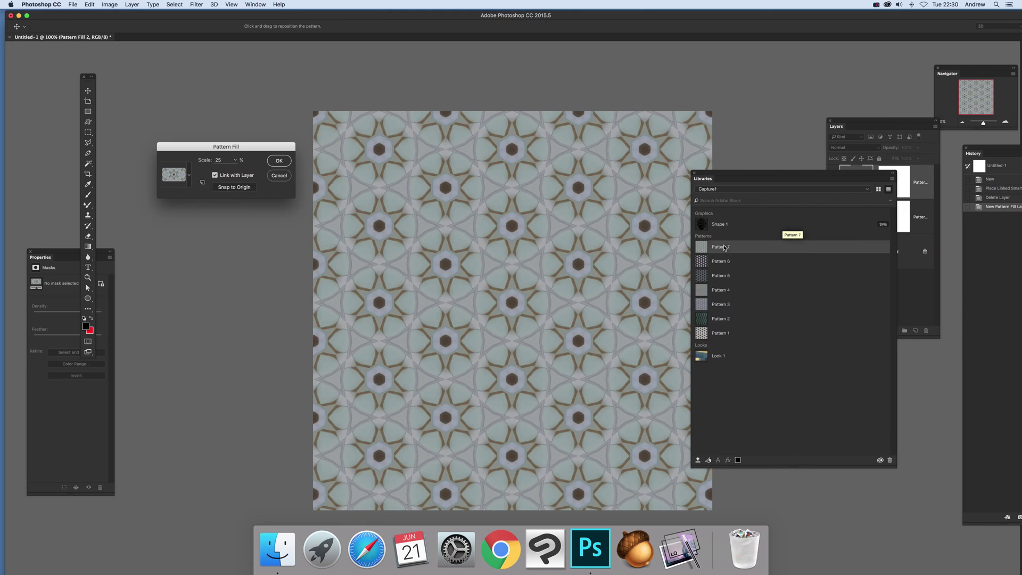
click(288, 161)
click(867, 126)
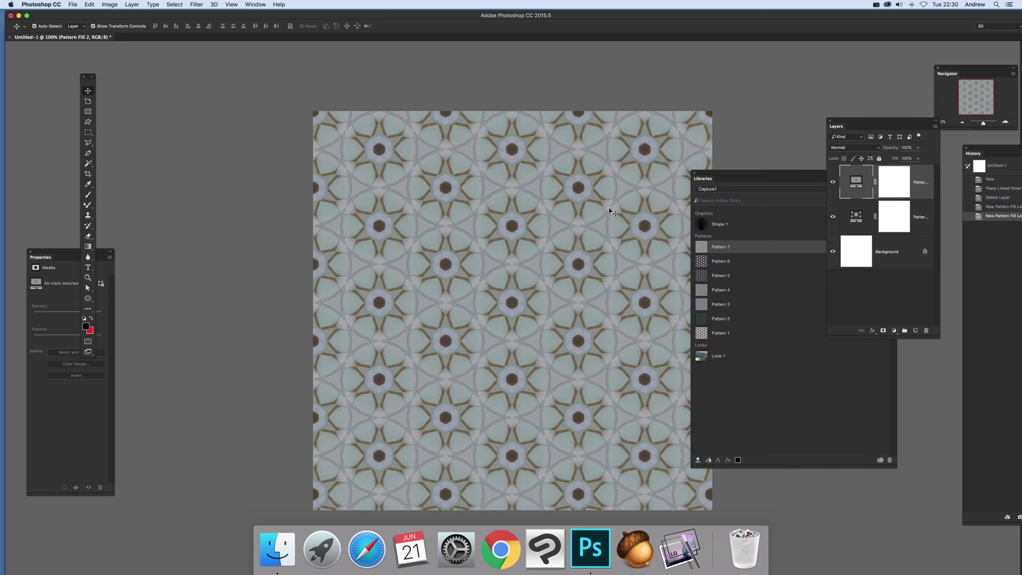
click(851, 148)
click(844, 160)
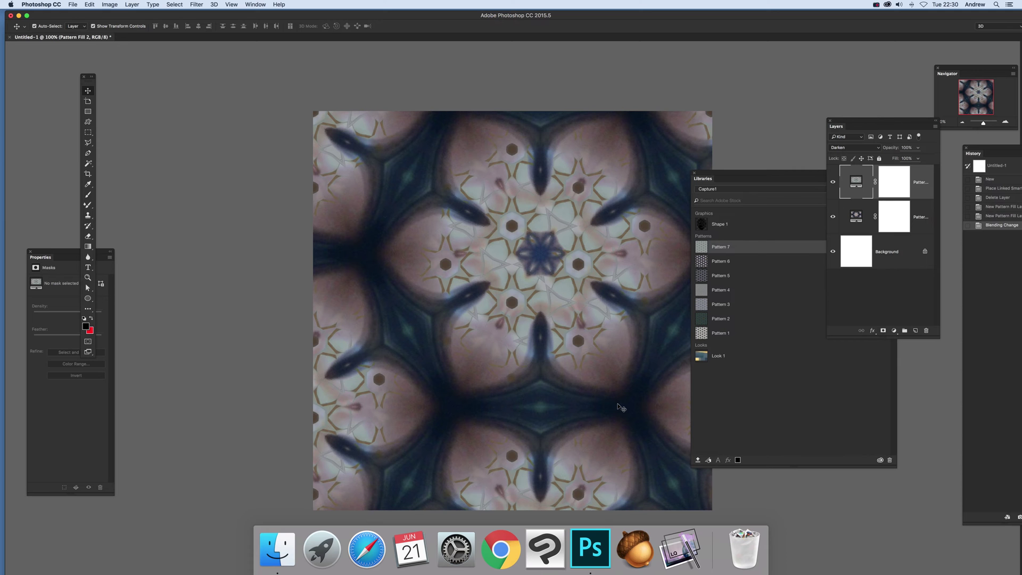
drag(430, 175, 519, 259)
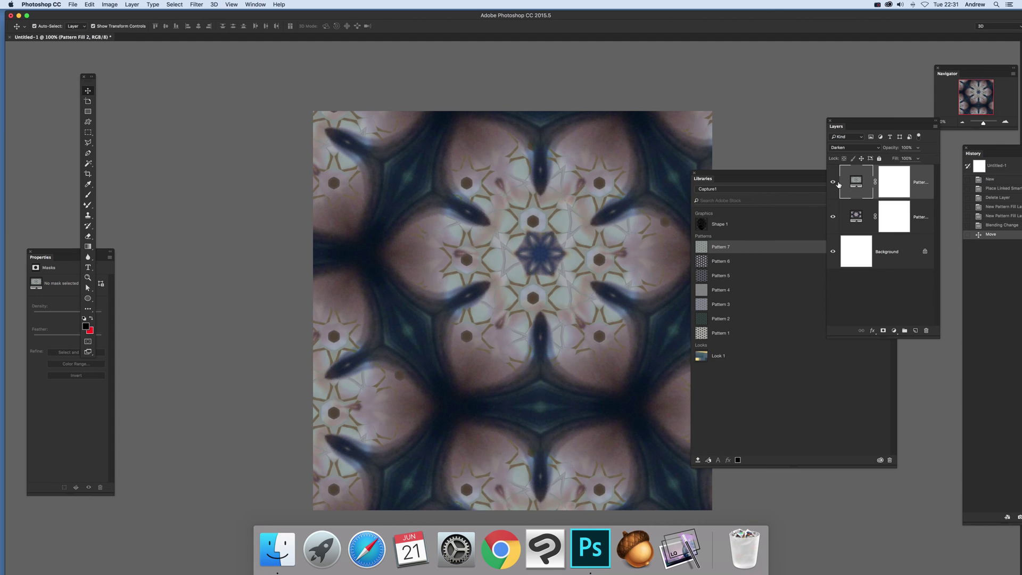
Hide the Pattern 7 layer and reposition the Pattern 6 flowers on the canvas.
click(833, 182)
click(856, 216)
drag(655, 314, 505, 217)
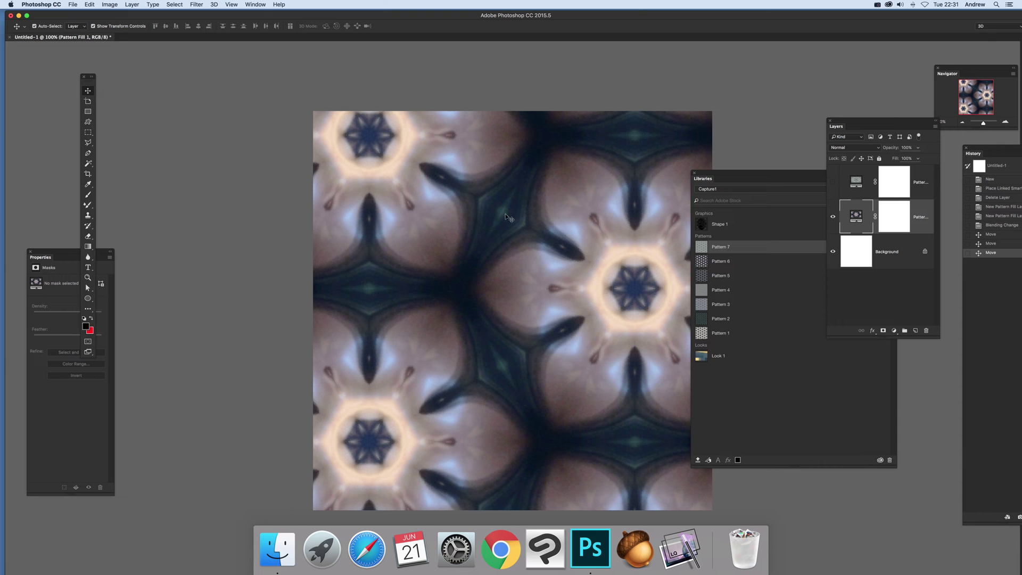
drag(455, 340, 494, 311)
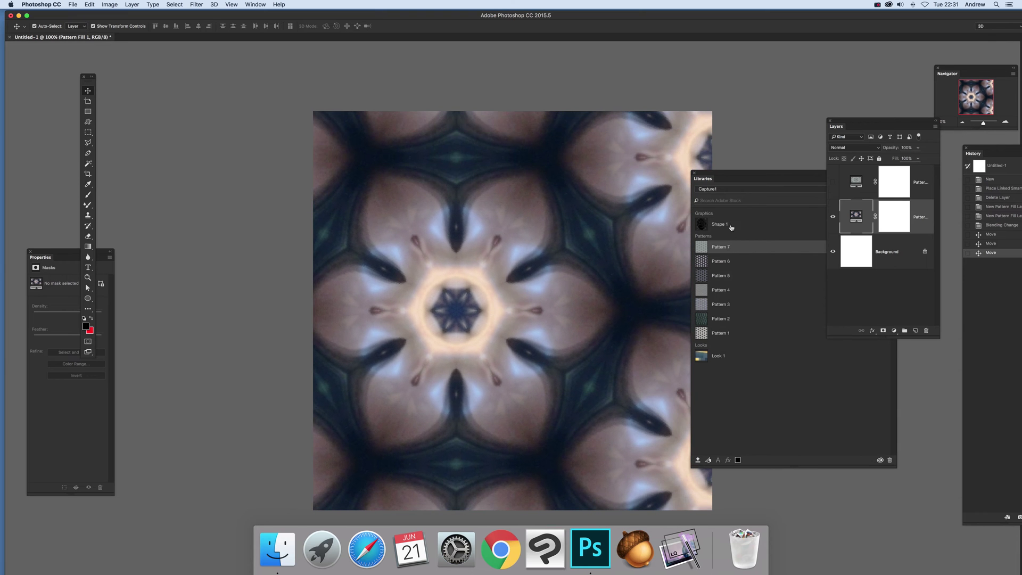
Add Pattern Fill 3 using the blue star-and-diamond pattern at 25% scale.
click(719, 319)
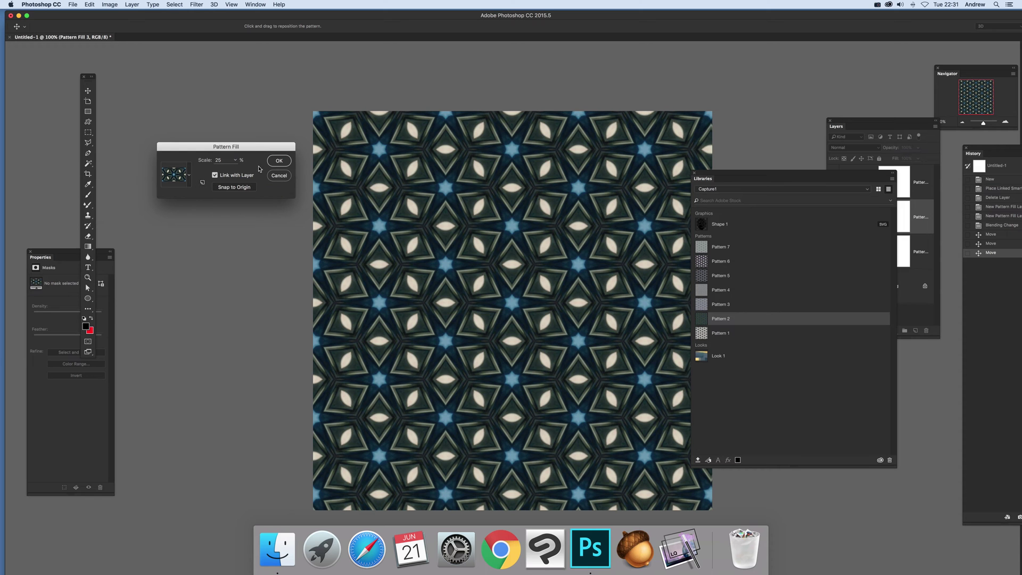
click(179, 170)
scroll(206, 259, down, 5)
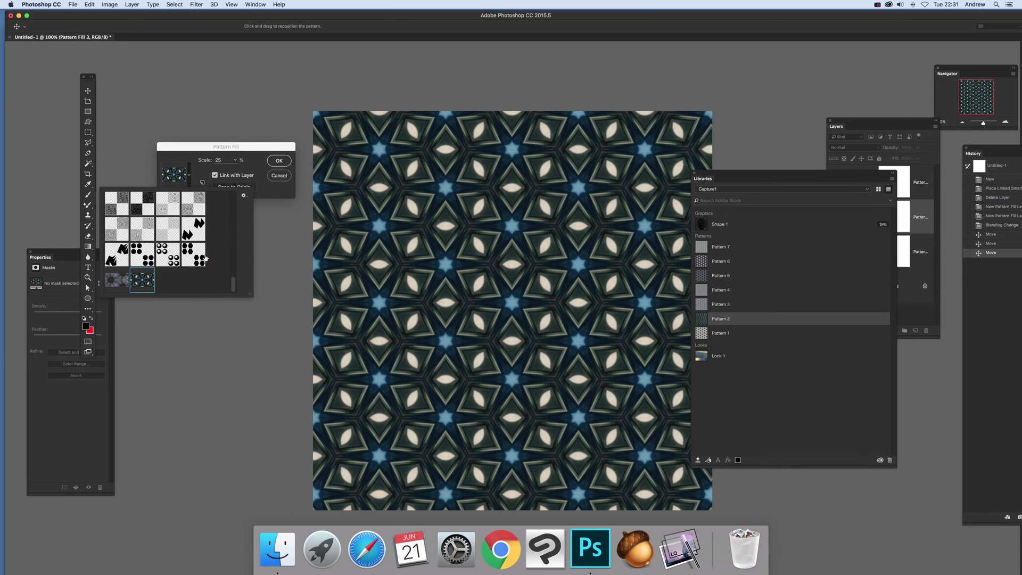
click(258, 160)
click(279, 161)
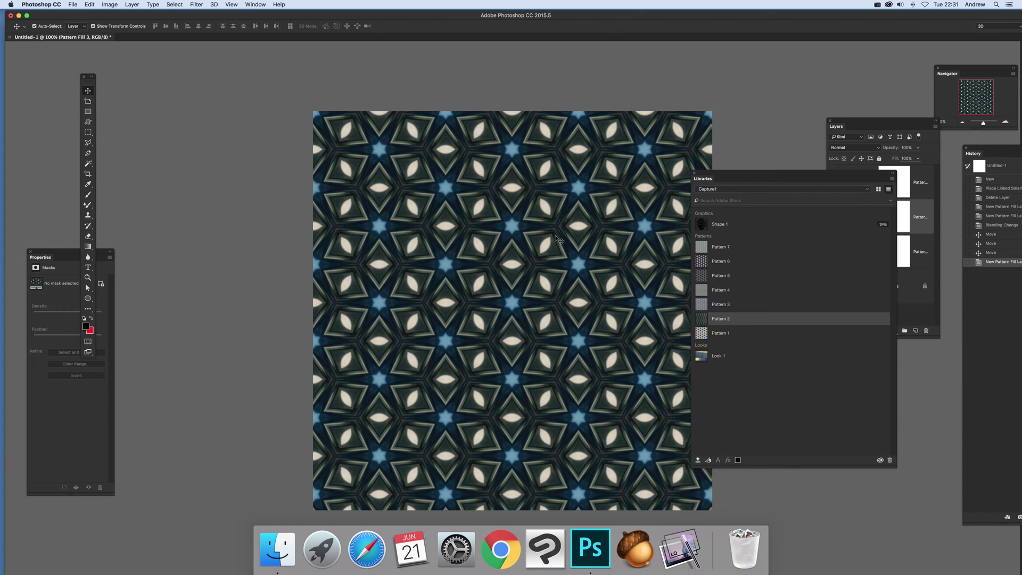
Flatten the image, discarding the hidden layers.
click(132, 5)
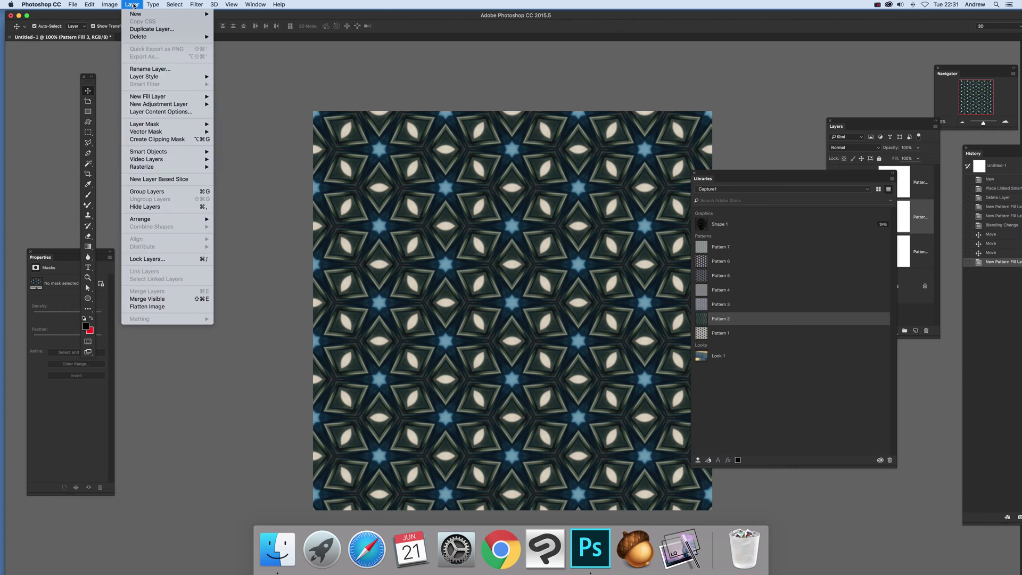
click(148, 307)
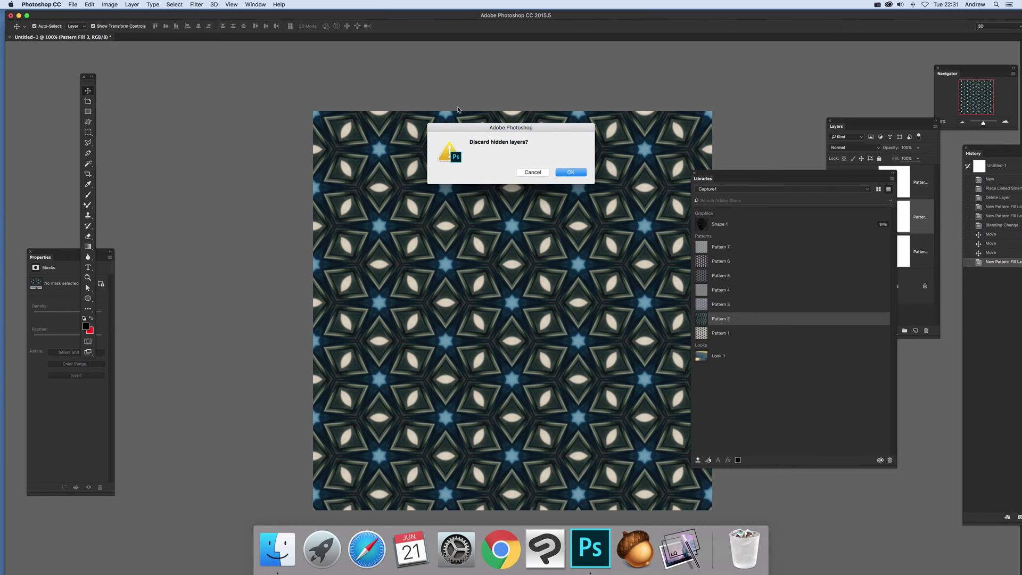
click(585, 173)
Apply the Stylize > Oil Paint filter with its default settings.
click(197, 4)
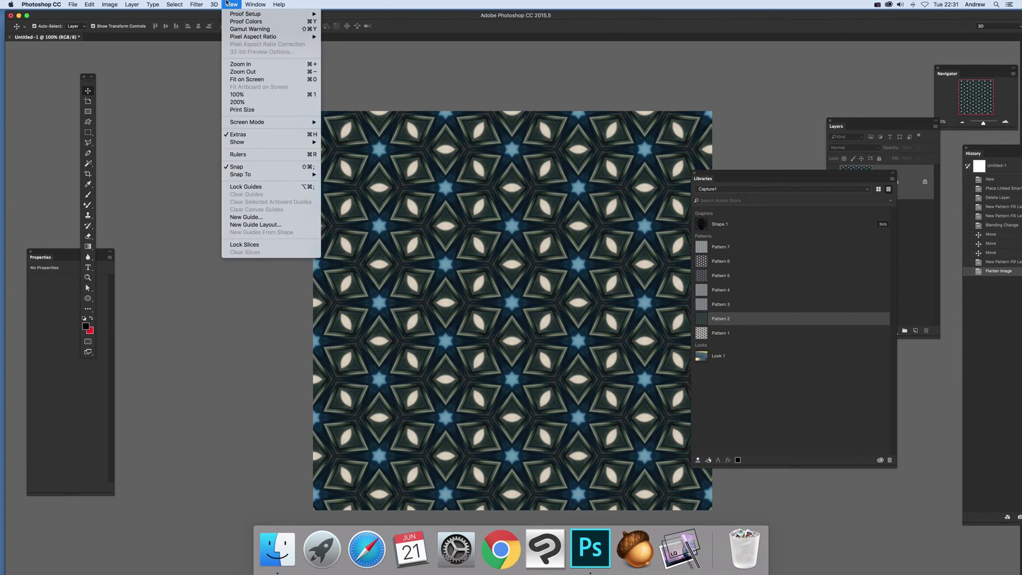
mouse_move(251, 153)
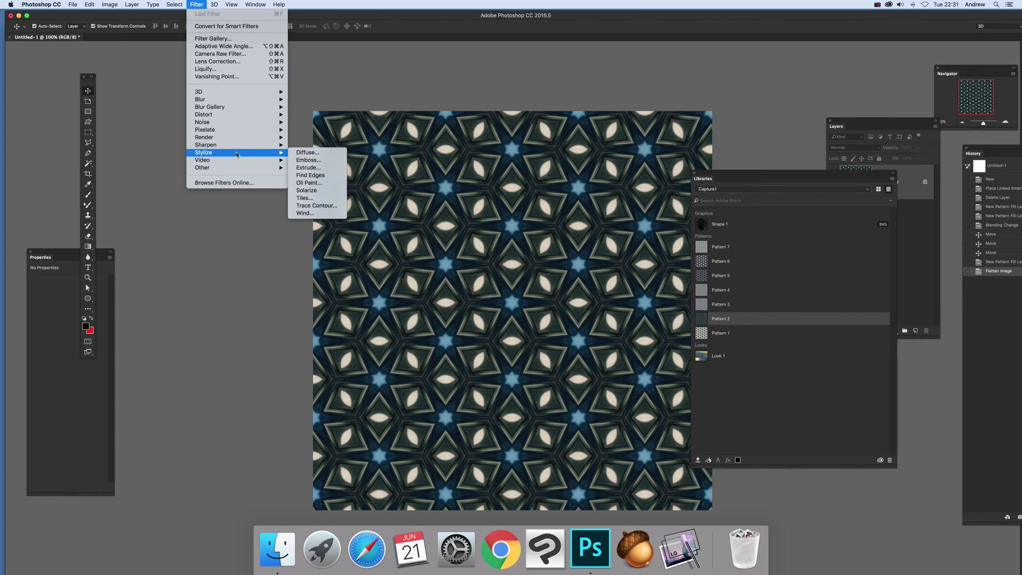
click(309, 183)
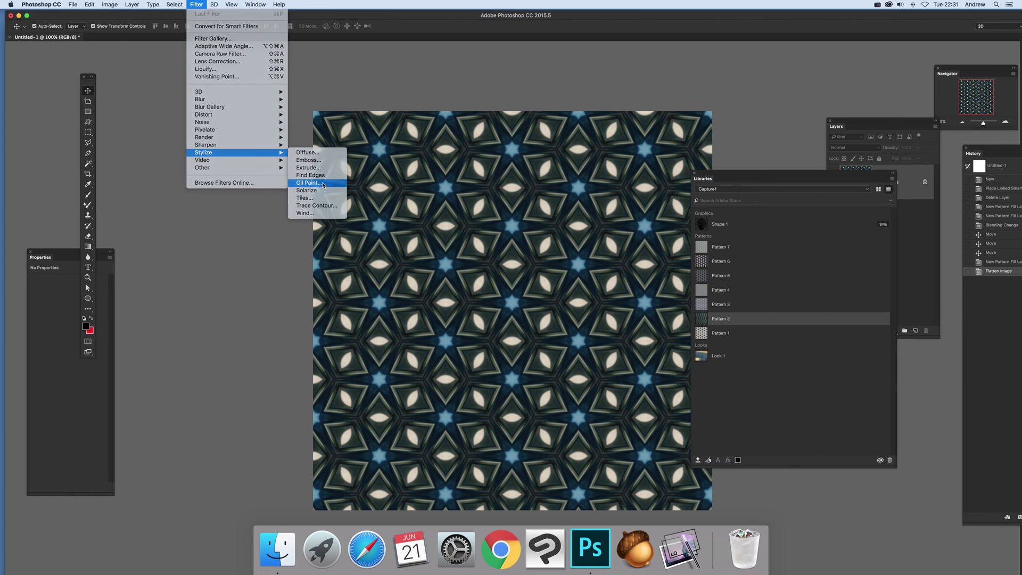
key(Return)
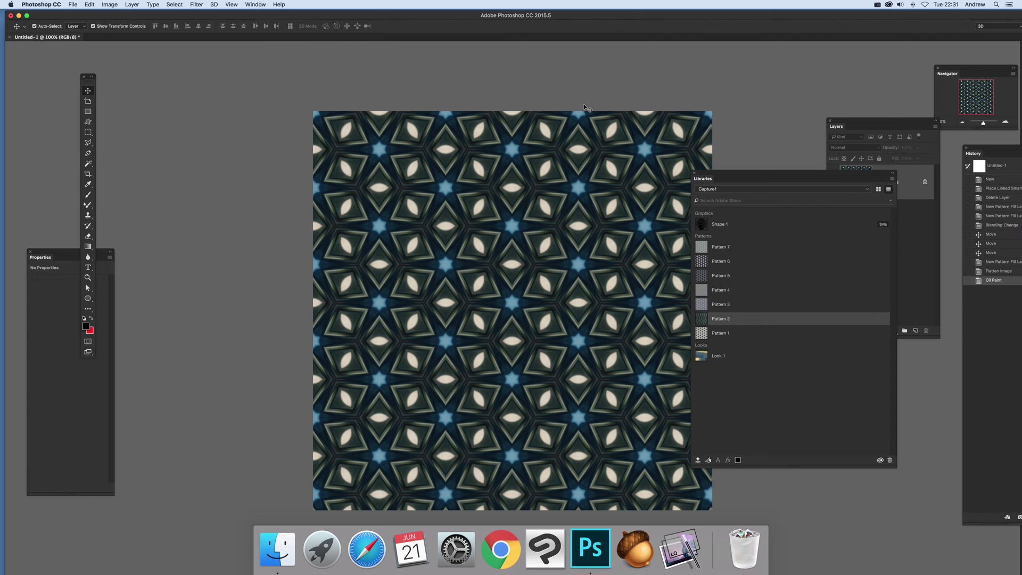
Add a Color Lookup 1 layer from the library's Look 1 and move its Properties panel beside the toolbox.
click(718, 355)
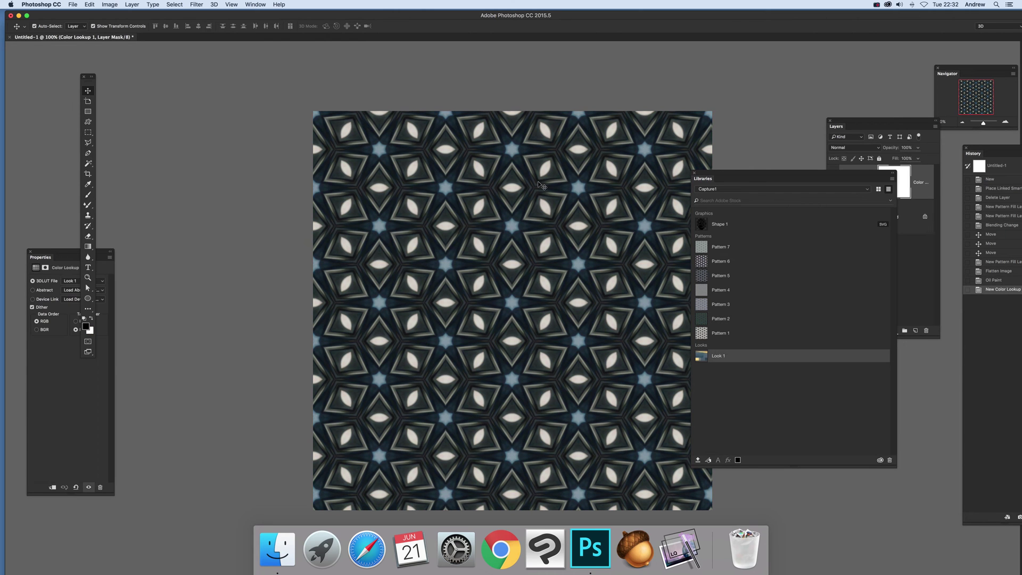
drag(64, 249, 145, 238)
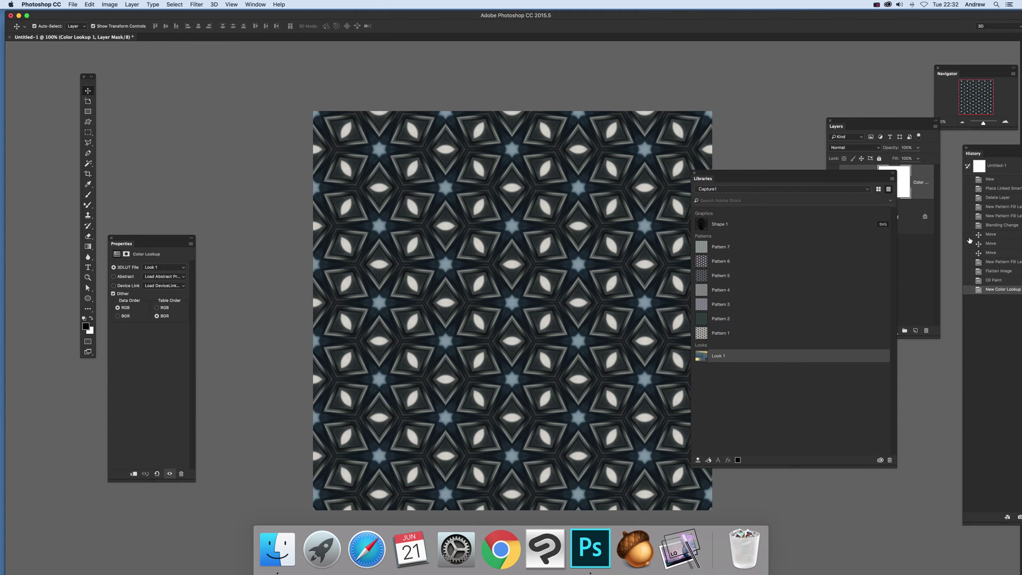
Revert to the Blending Change history state and flatten the kaleidoscope into one layer.
click(998, 226)
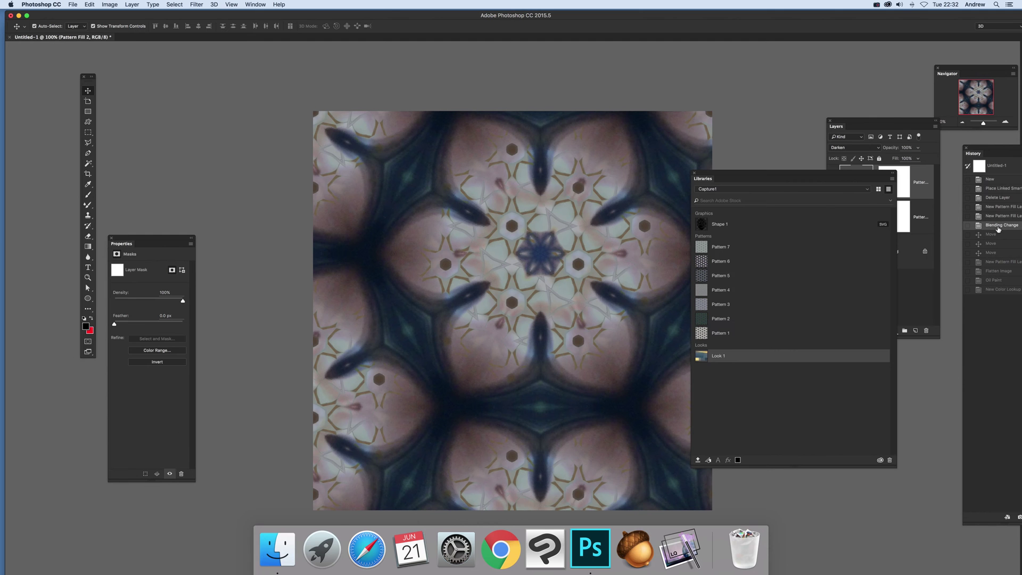
click(132, 4)
click(155, 308)
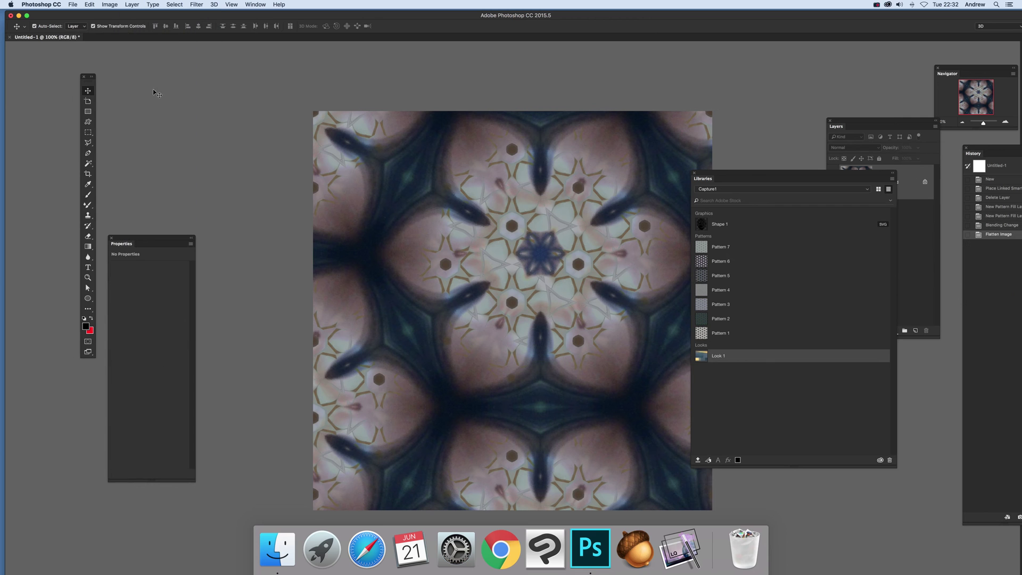
Apply Hue/Saturation with Hue +165 and Saturation +93 for vivid greens and pinks.
click(110, 4)
mouse_move(155, 26)
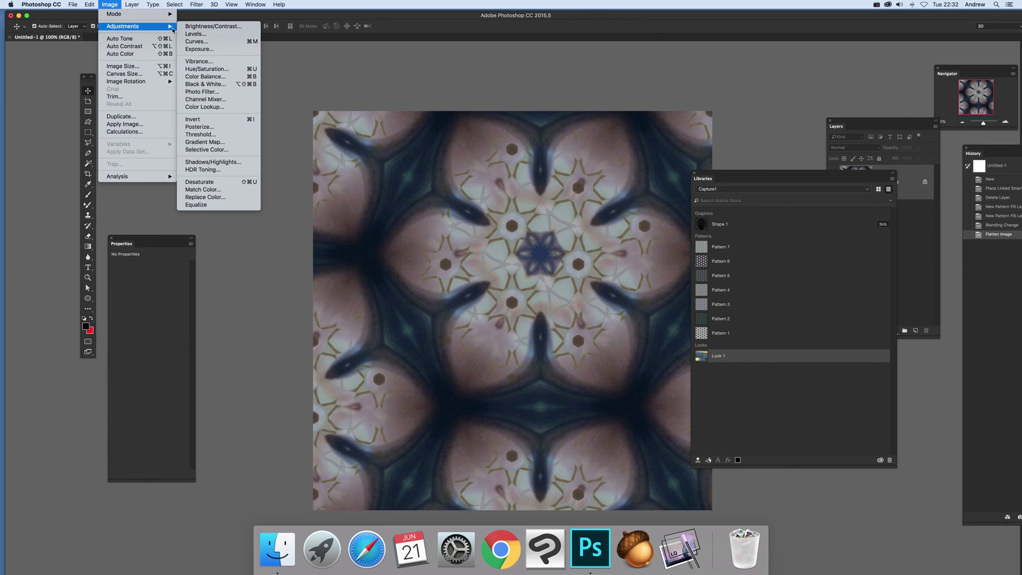
click(218, 69)
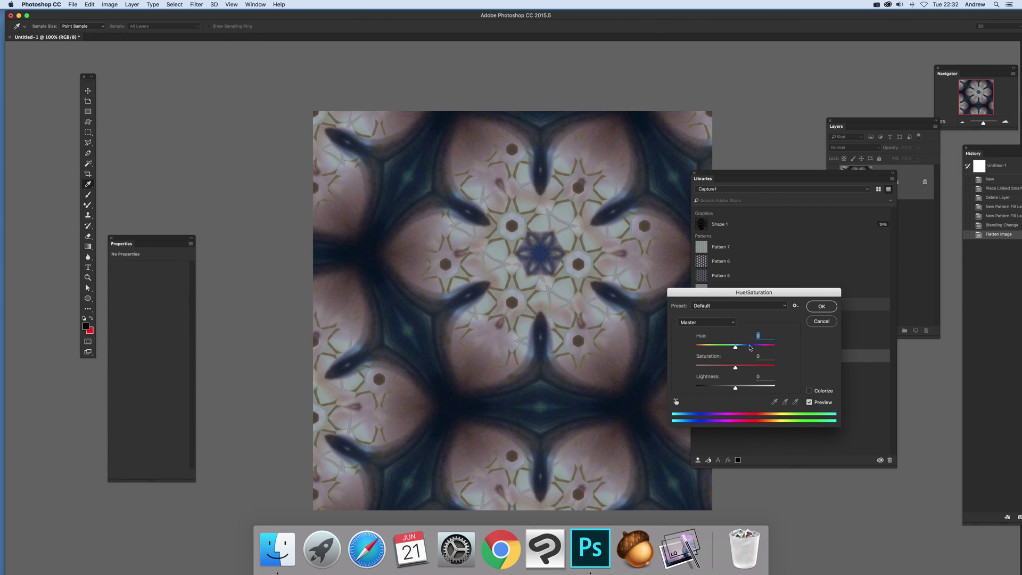
drag(750, 347, 776, 367)
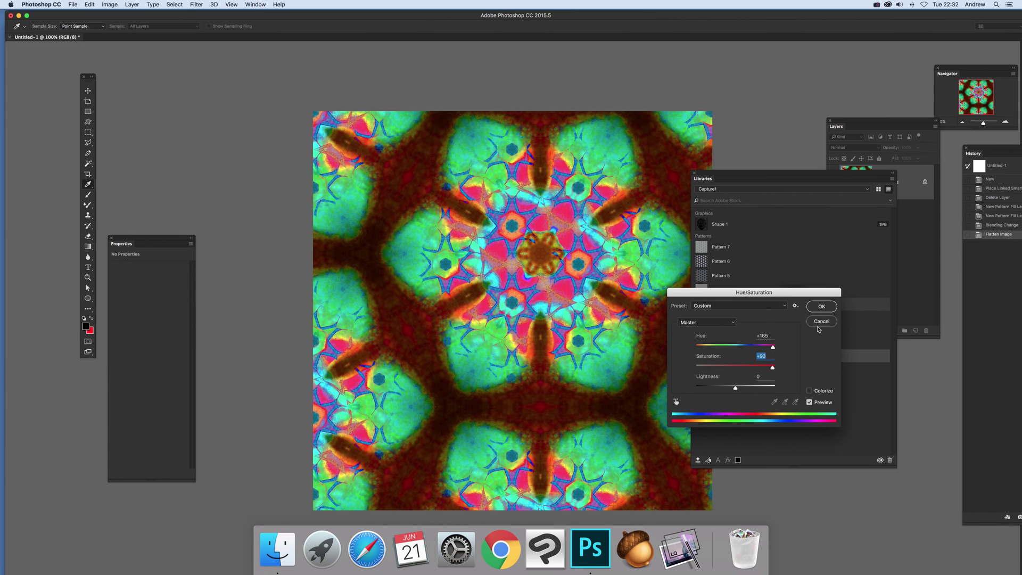
click(828, 308)
key(v)
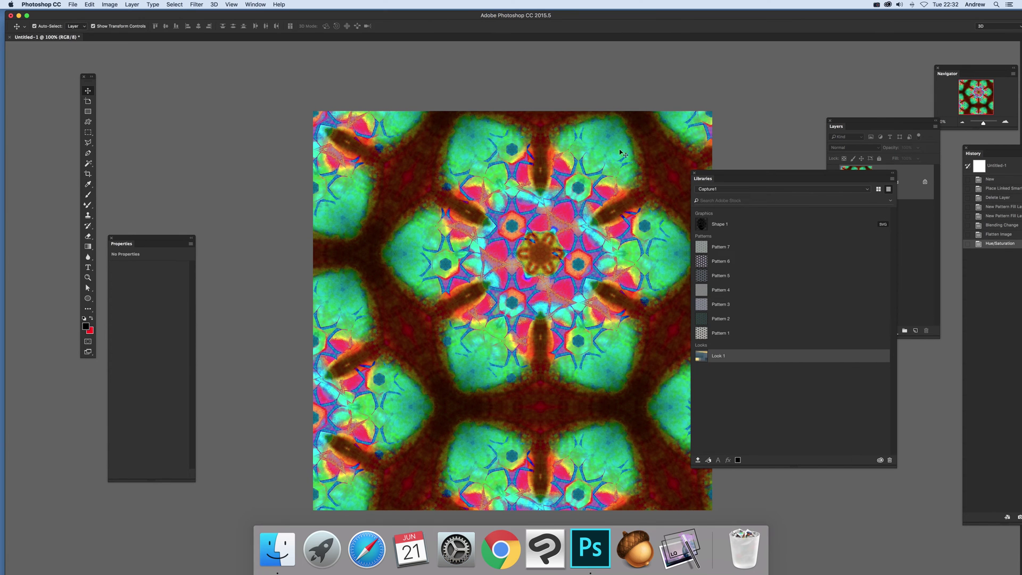
Add a Look 1 Color Lookup layer and change its blend mode from Darken to Difference.
click(715, 356)
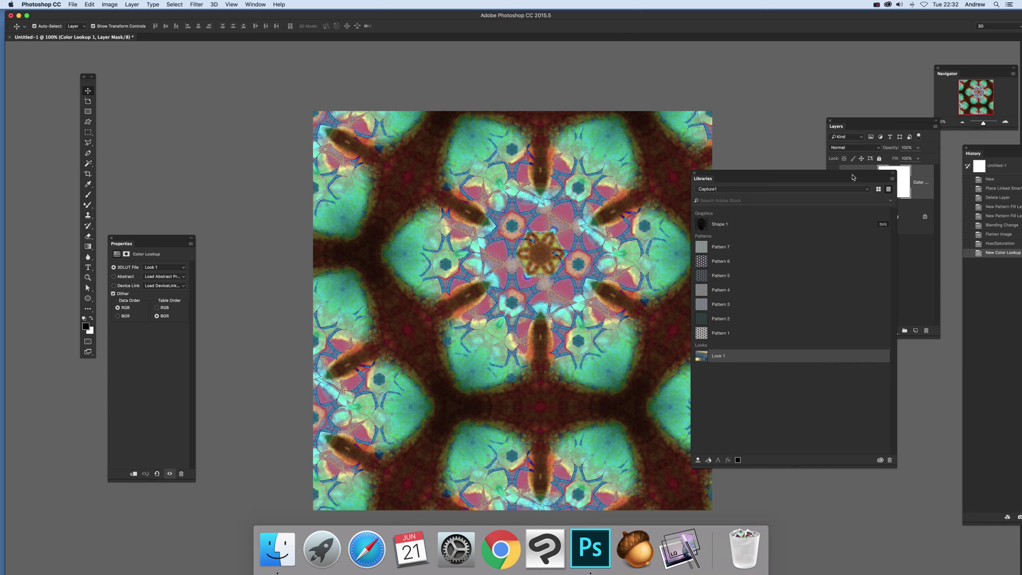
click(871, 125)
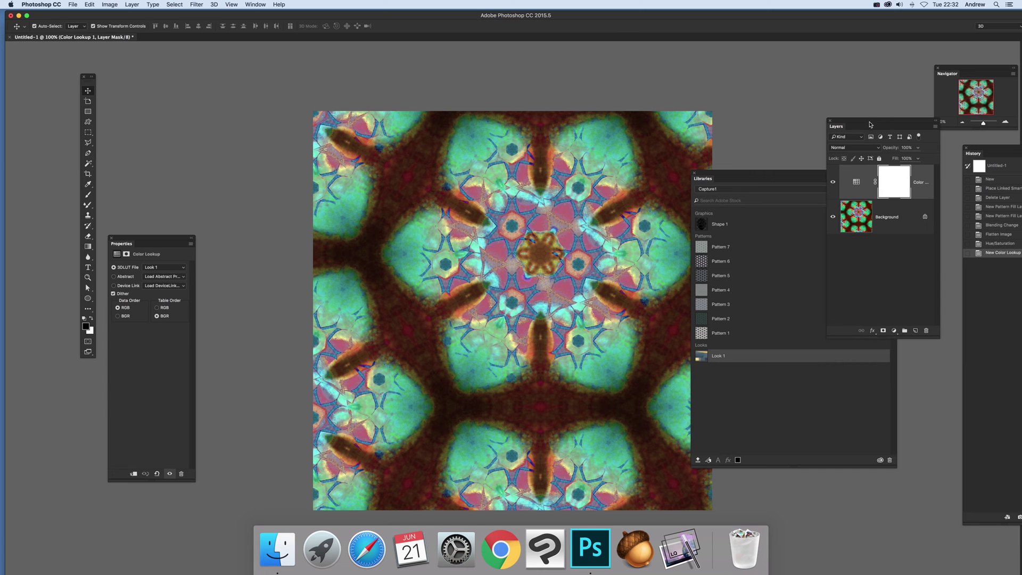
click(844, 149)
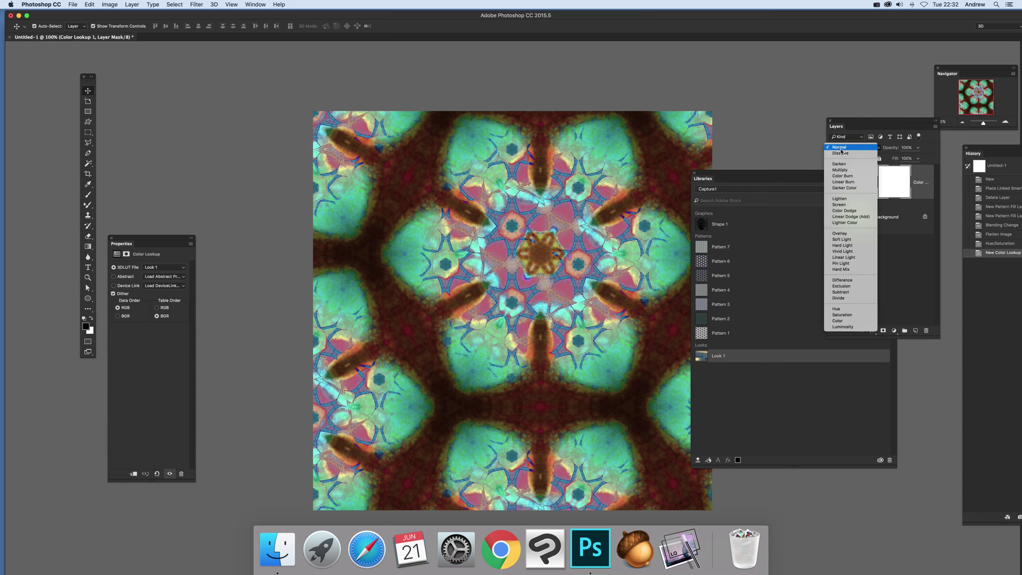
click(840, 164)
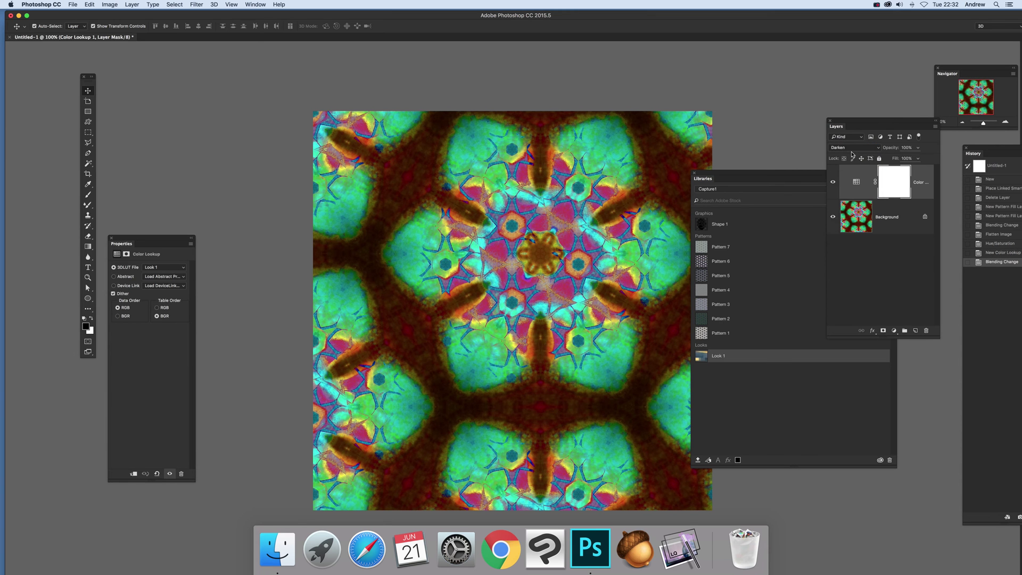
click(852, 149)
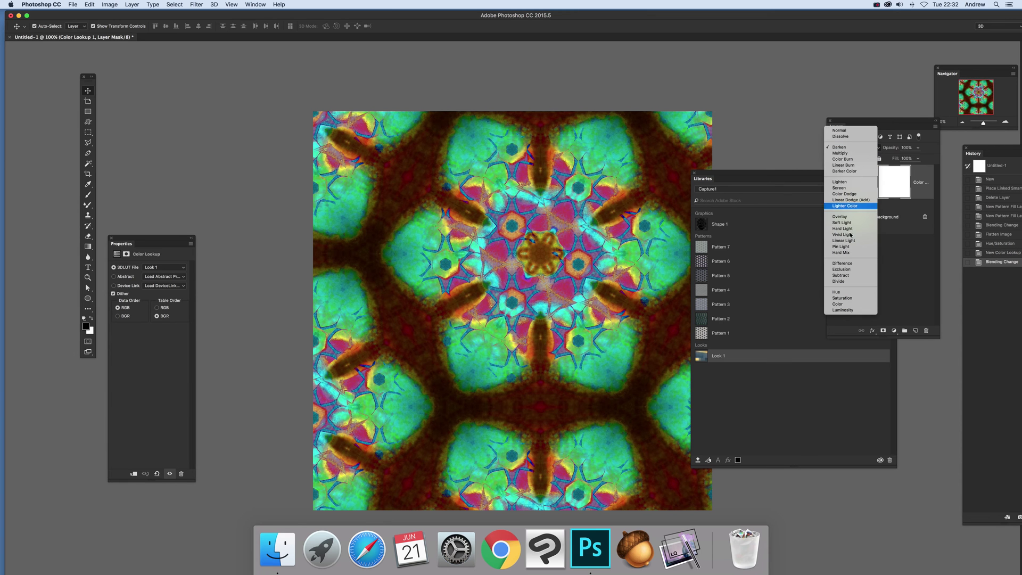
click(848, 265)
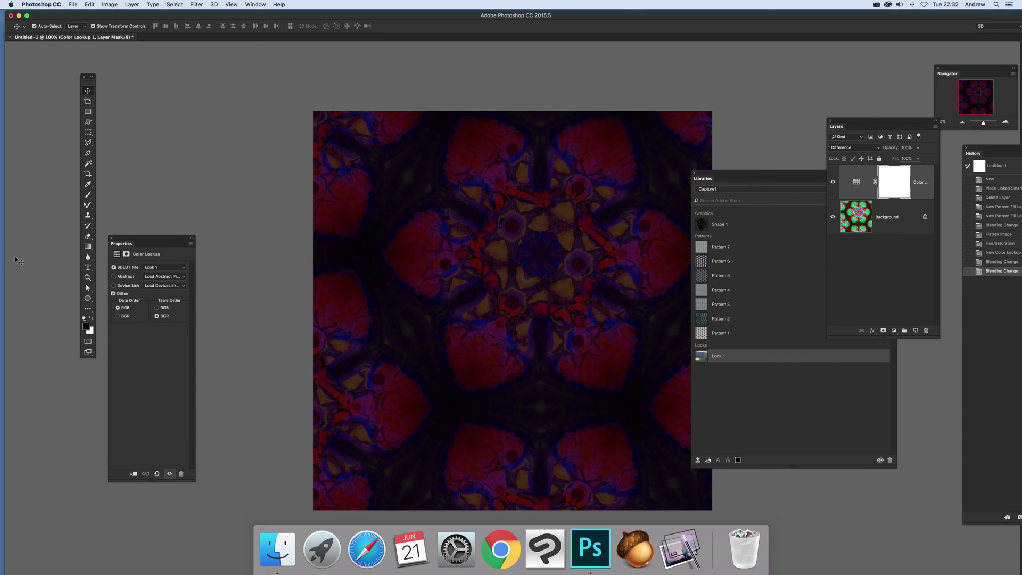
click(171, 270)
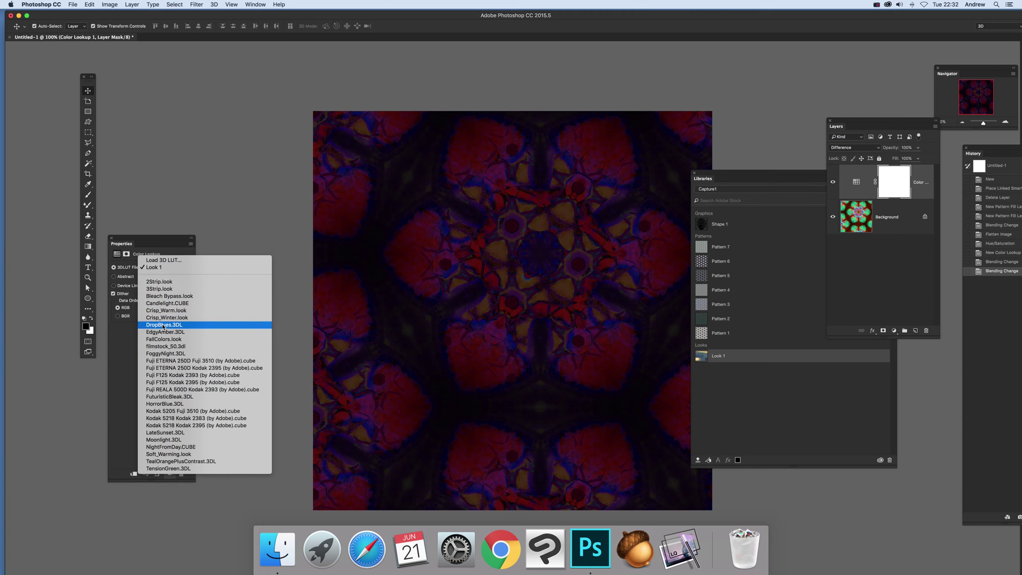
click(144, 236)
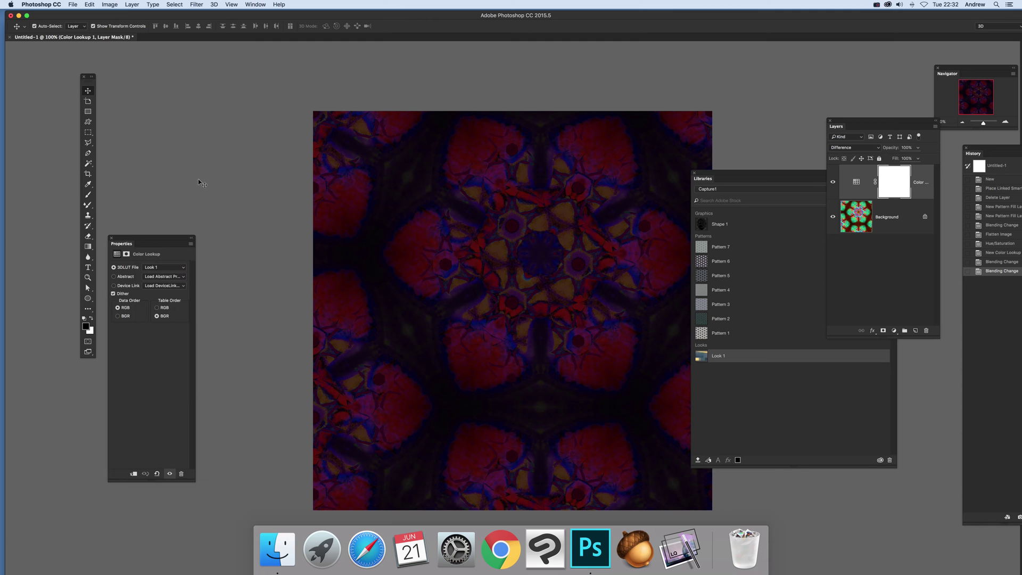